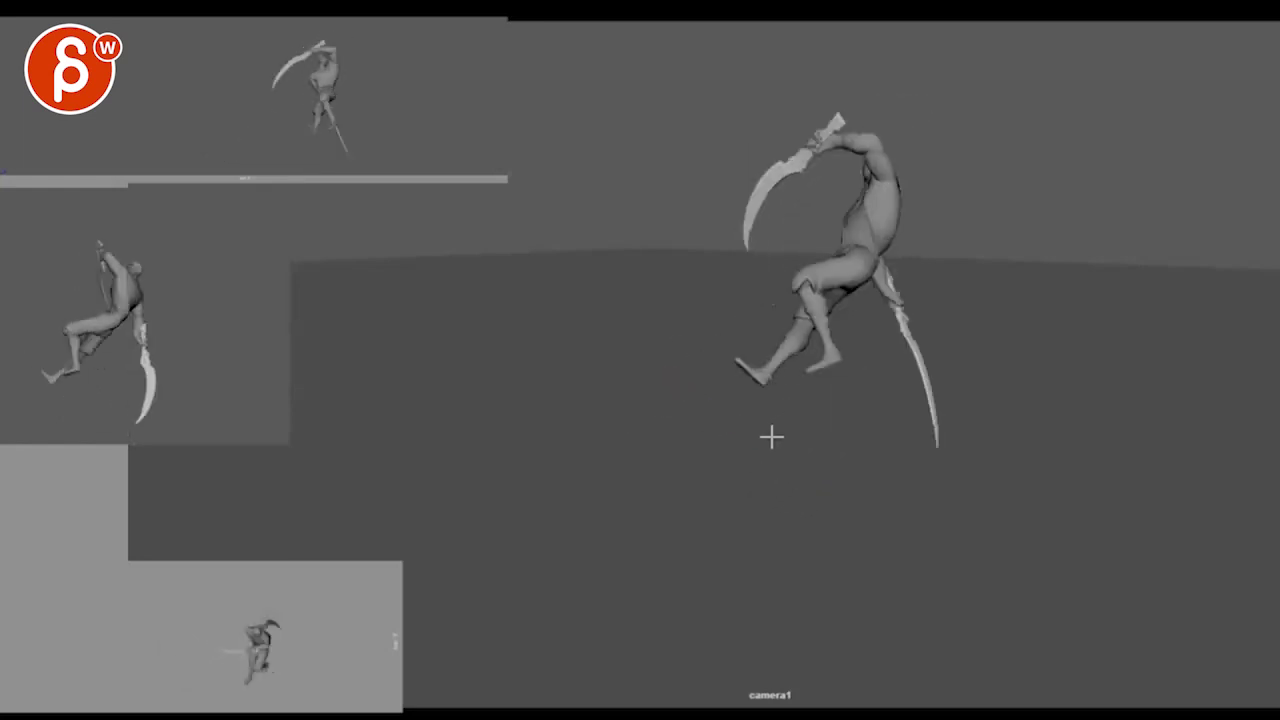
- Sketch yellow strokes tracing the scythe's downward swing arc and the leg's stretch motion
left_click_drag(800, 305, 716, 447)
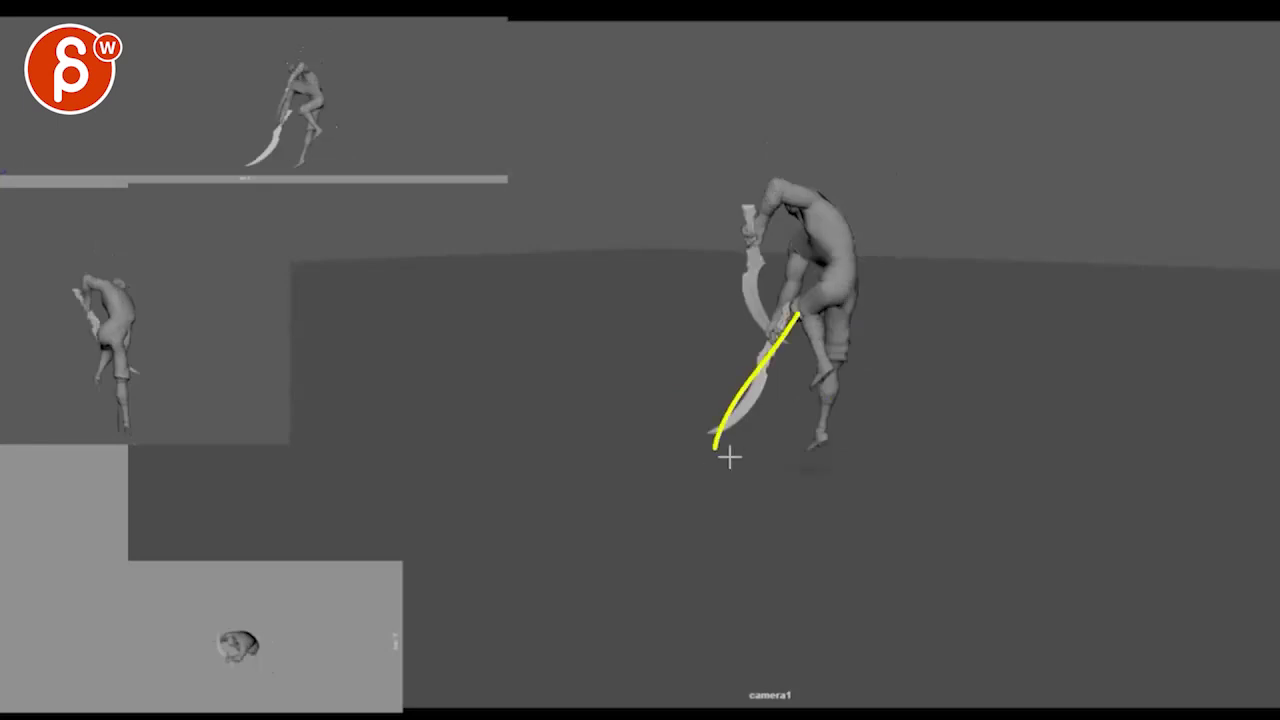
left_click_drag(893, 289, 925, 408)
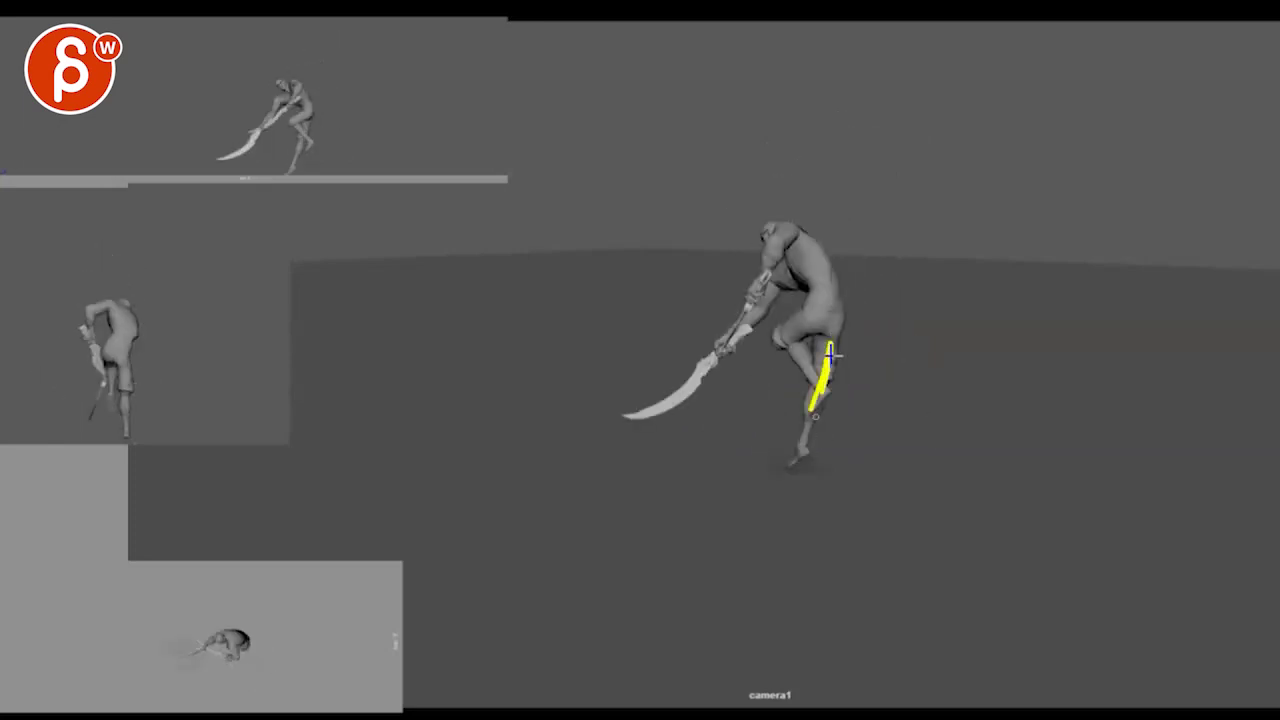
left_click_drag(831, 352, 800, 480)
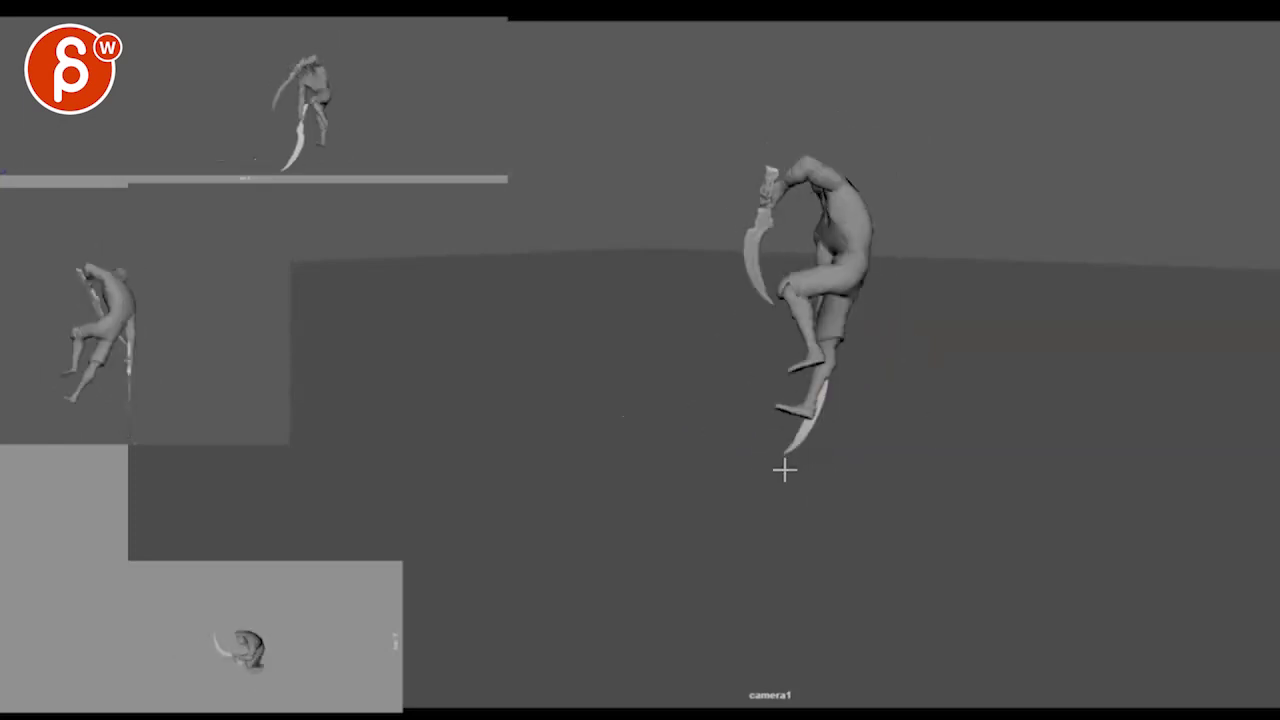